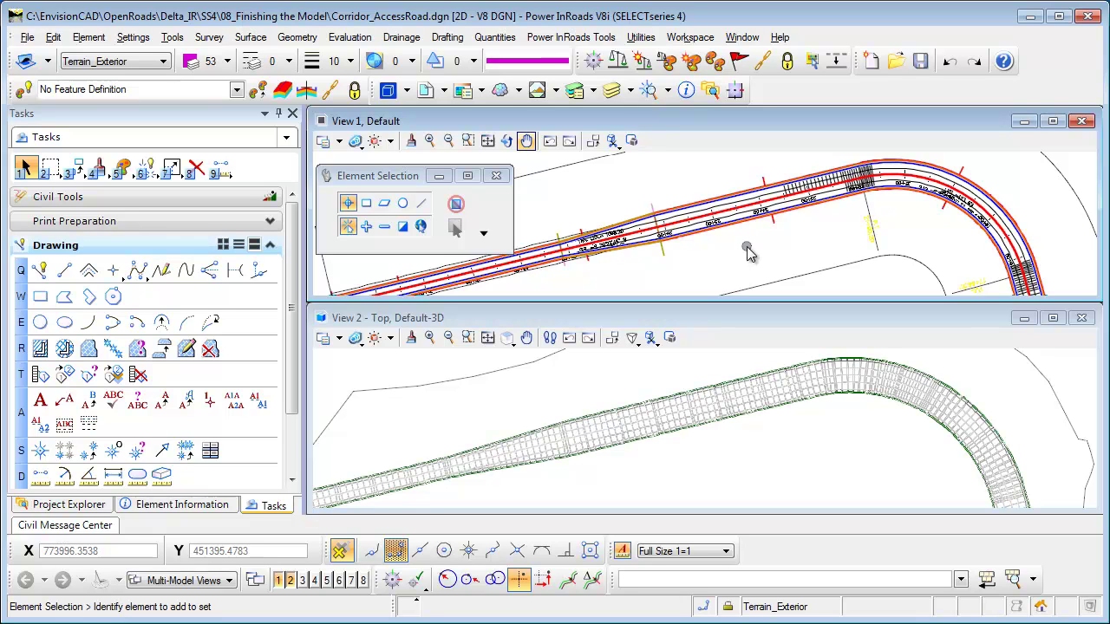
- Change the AccessRoad corridor's Design Stage to 5 - Final Top Mesh in its quick Properties
left_click(943, 214)
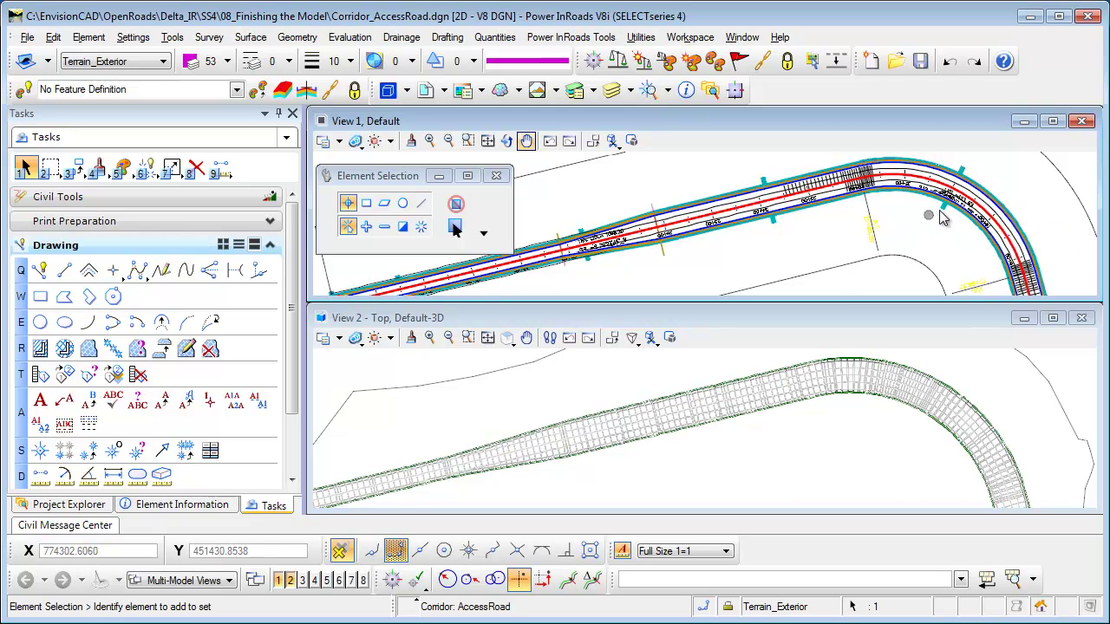
mouse_move(944, 215)
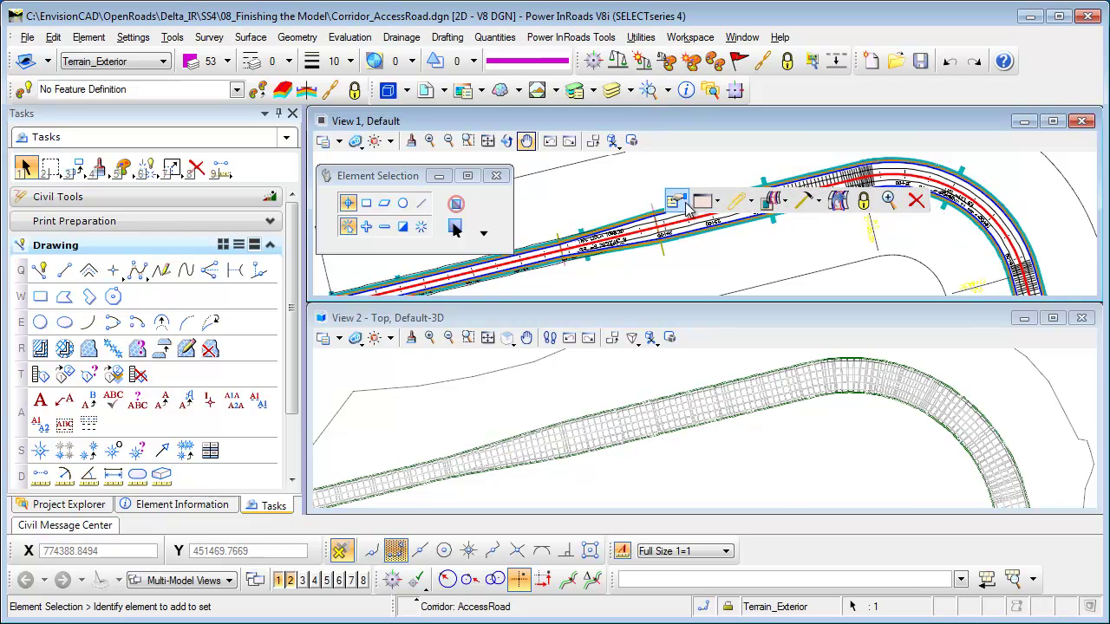
mouse_move(677, 202)
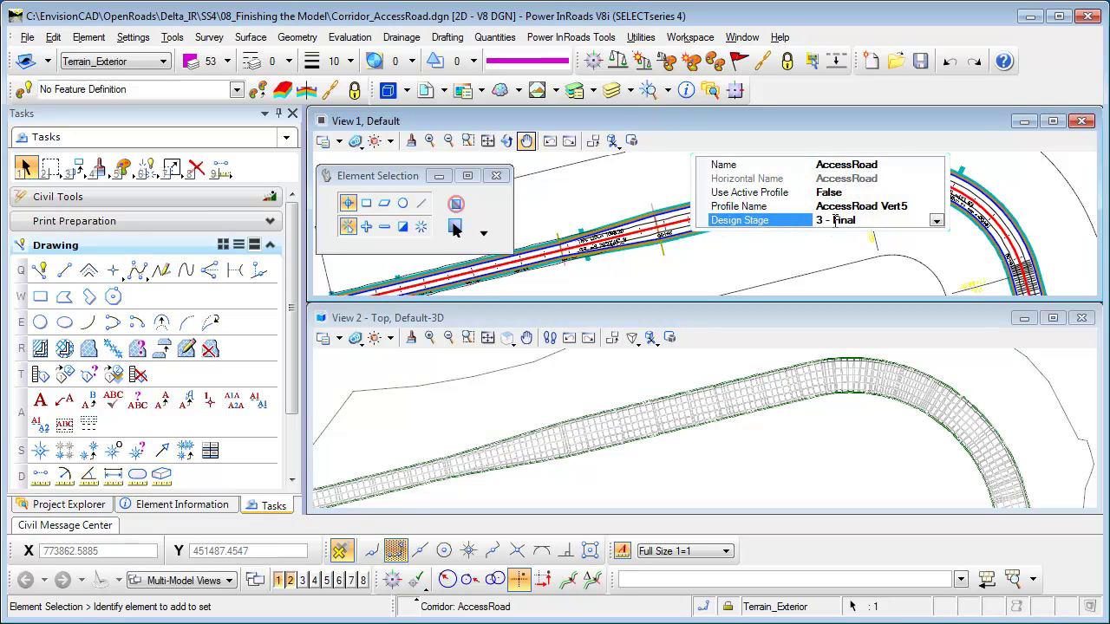
left_click(936, 221)
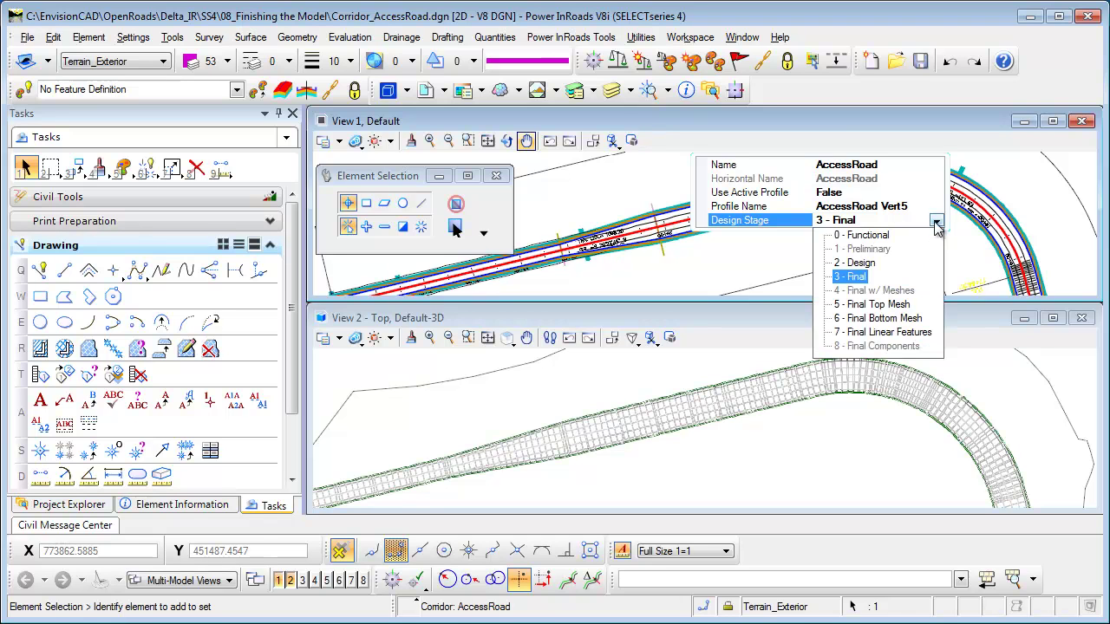
left_click(892, 307)
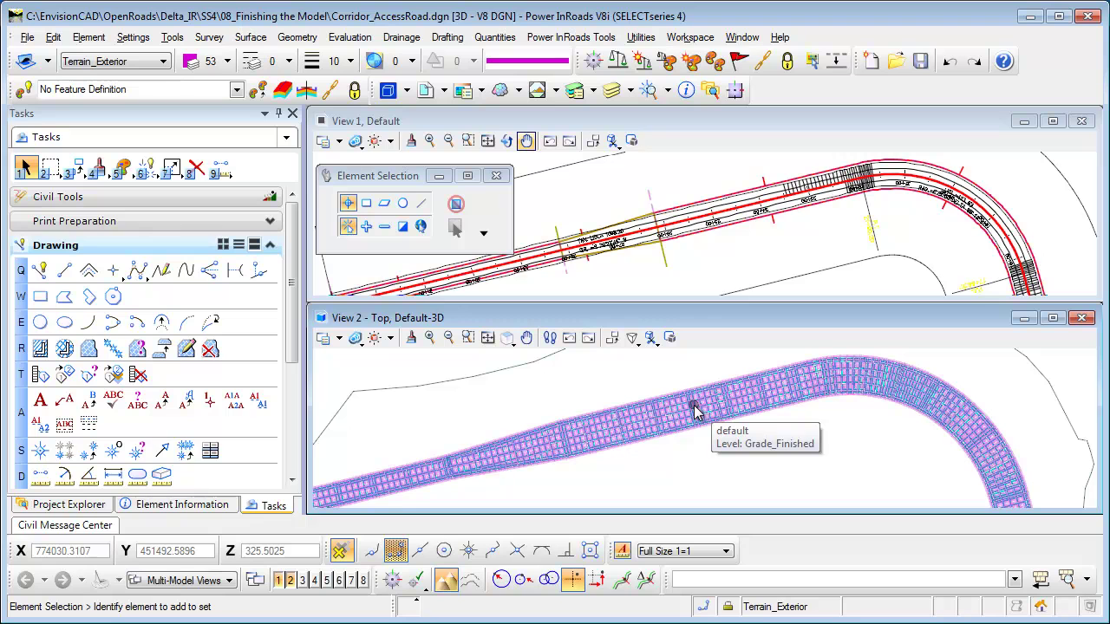
left_click(468, 337)
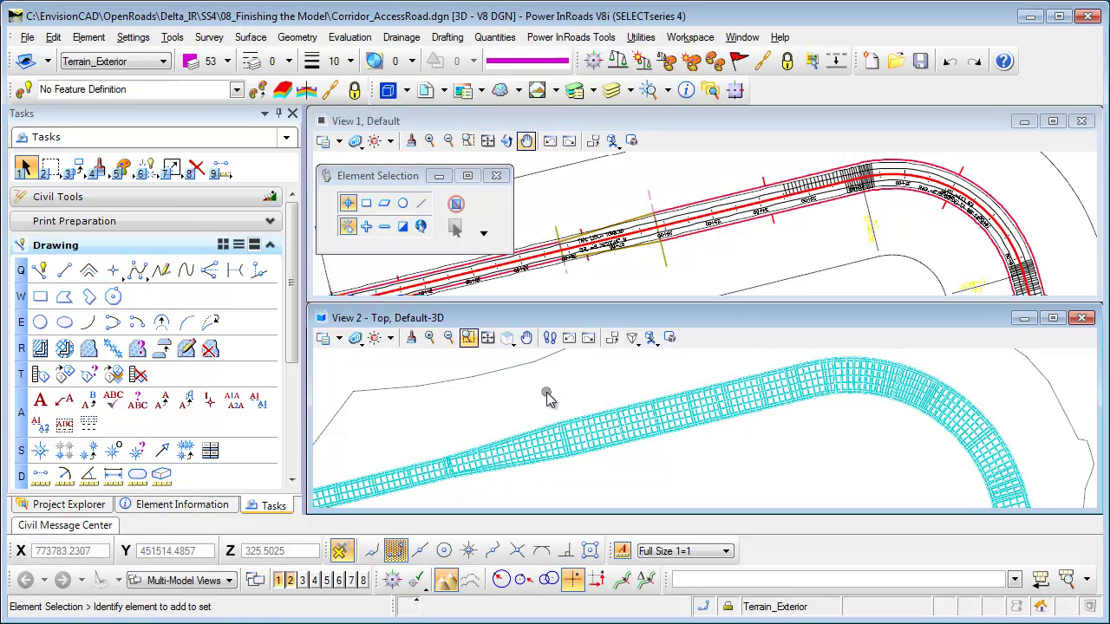
left_click(69, 505)
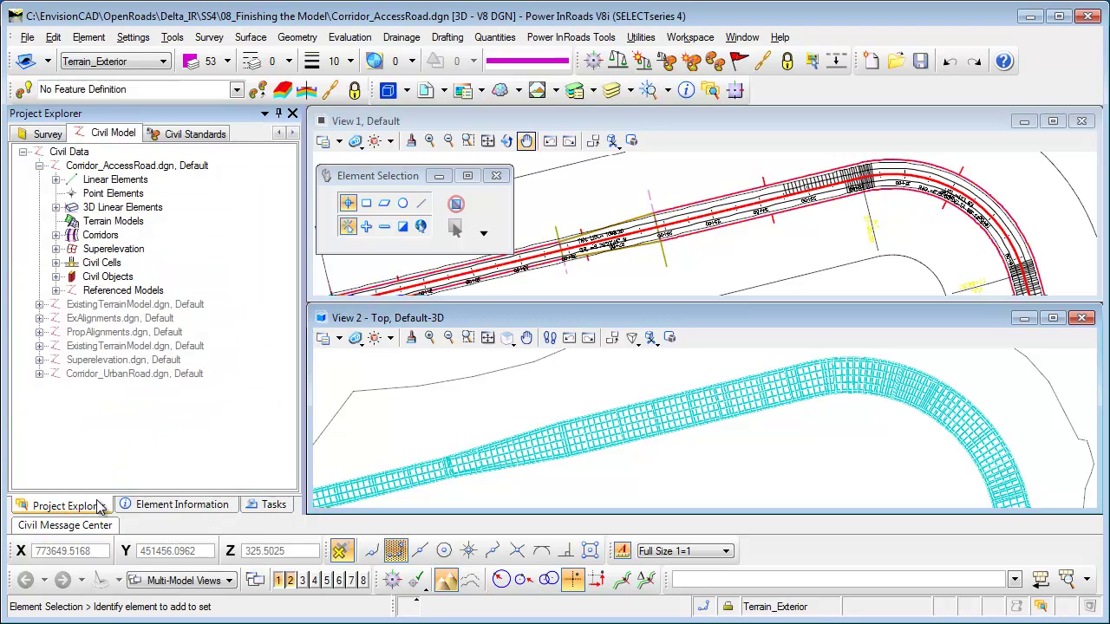
left_click(92, 237)
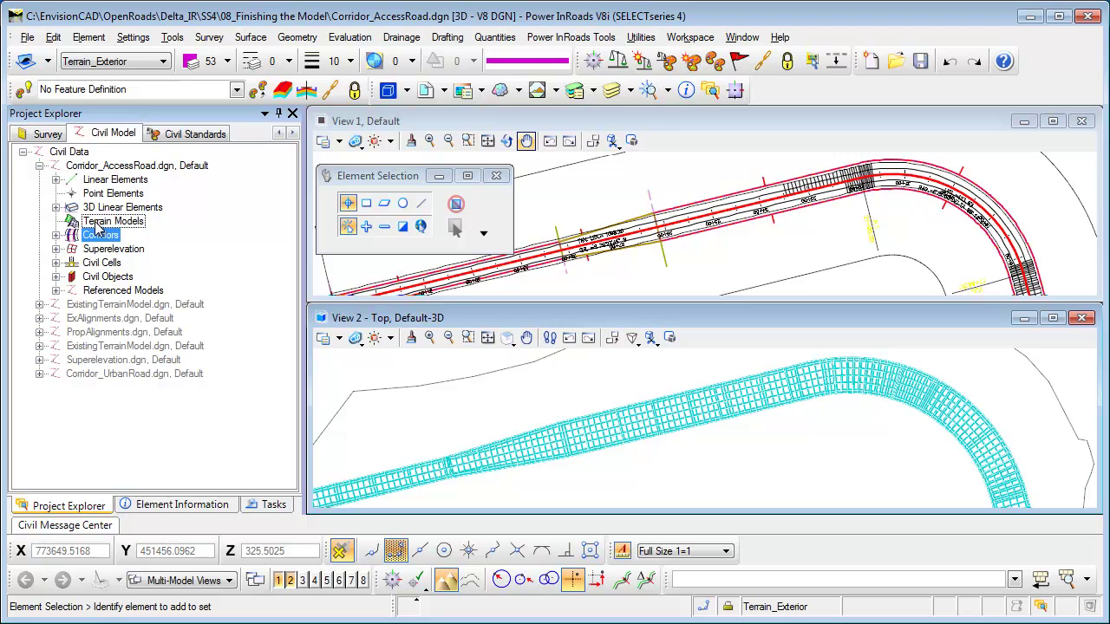
left_click(98, 223)
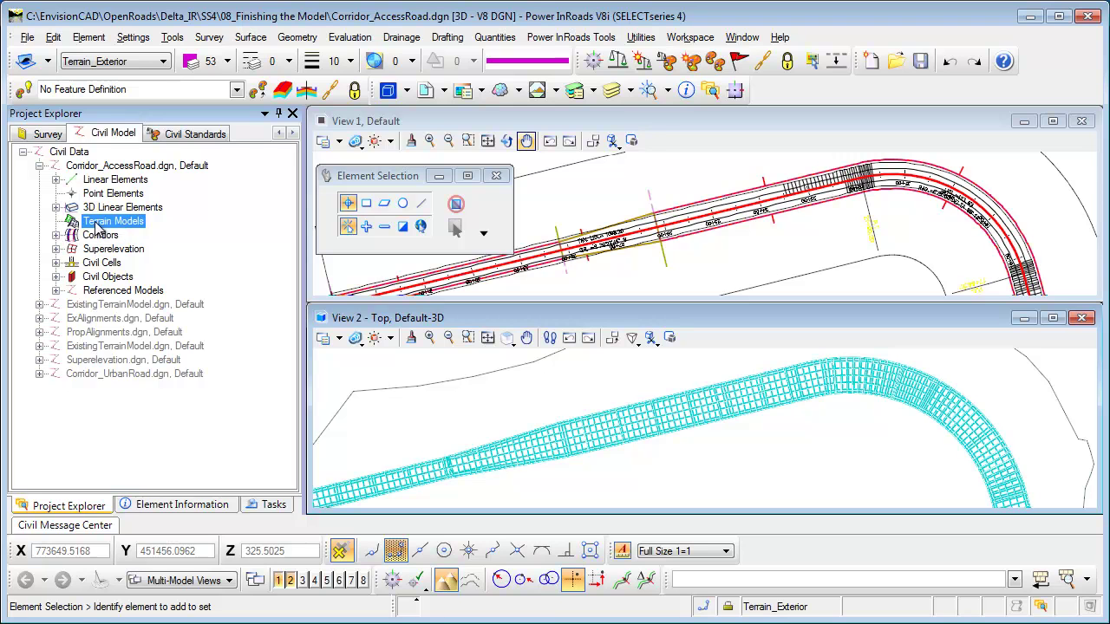
left_click(260, 506)
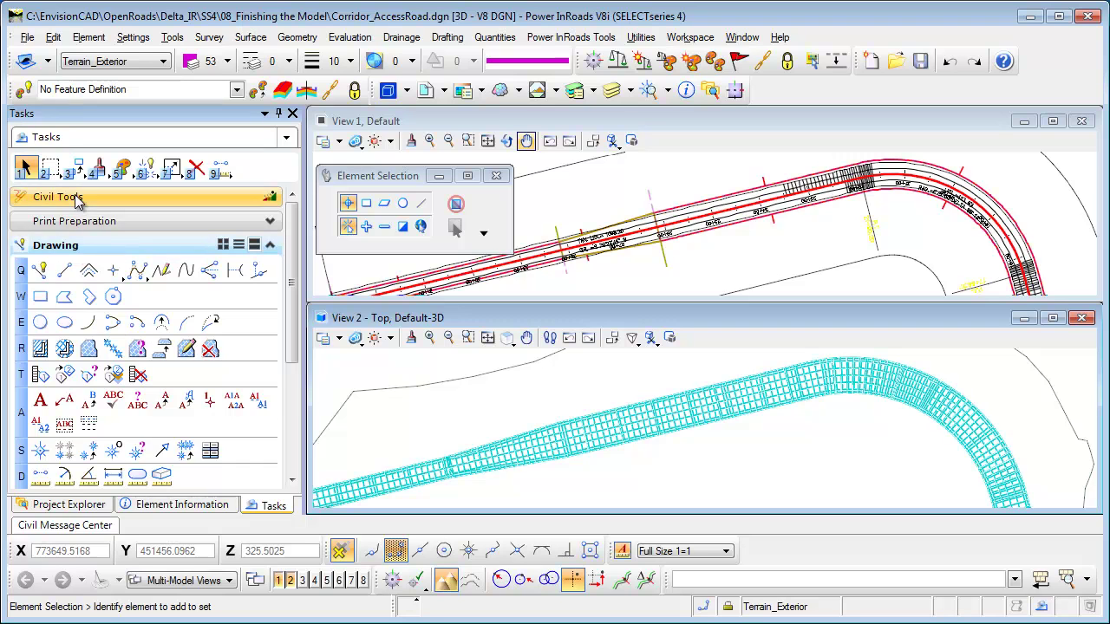
- Build the Design_Contours terrain from the corridor top mesh as a Soft Break Line, Edge Method None
left_click(74, 196)
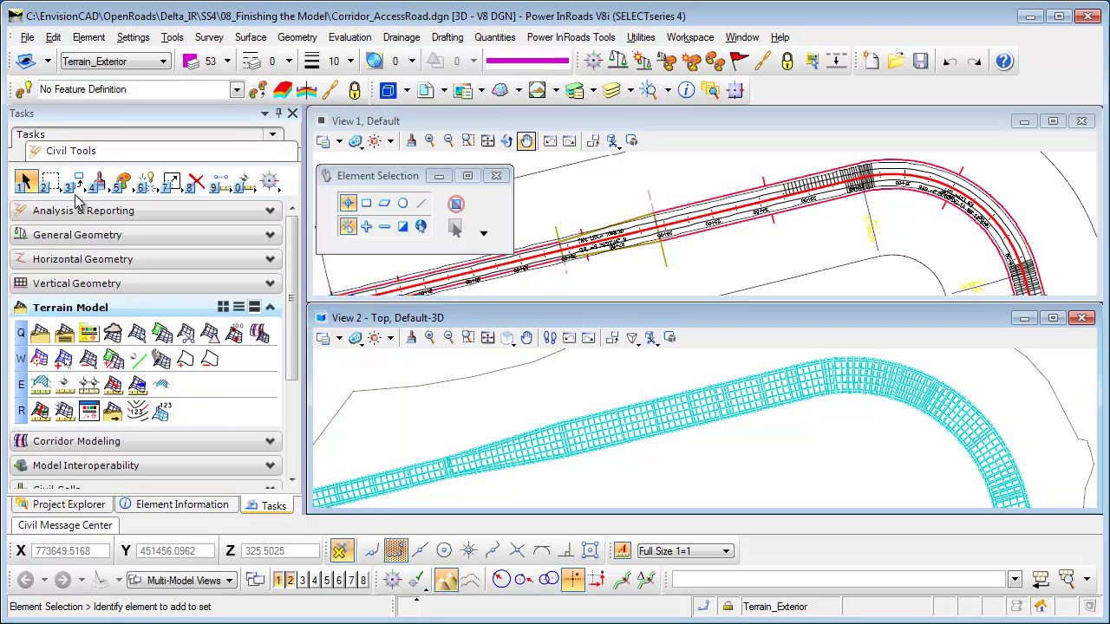
left_click(139, 337)
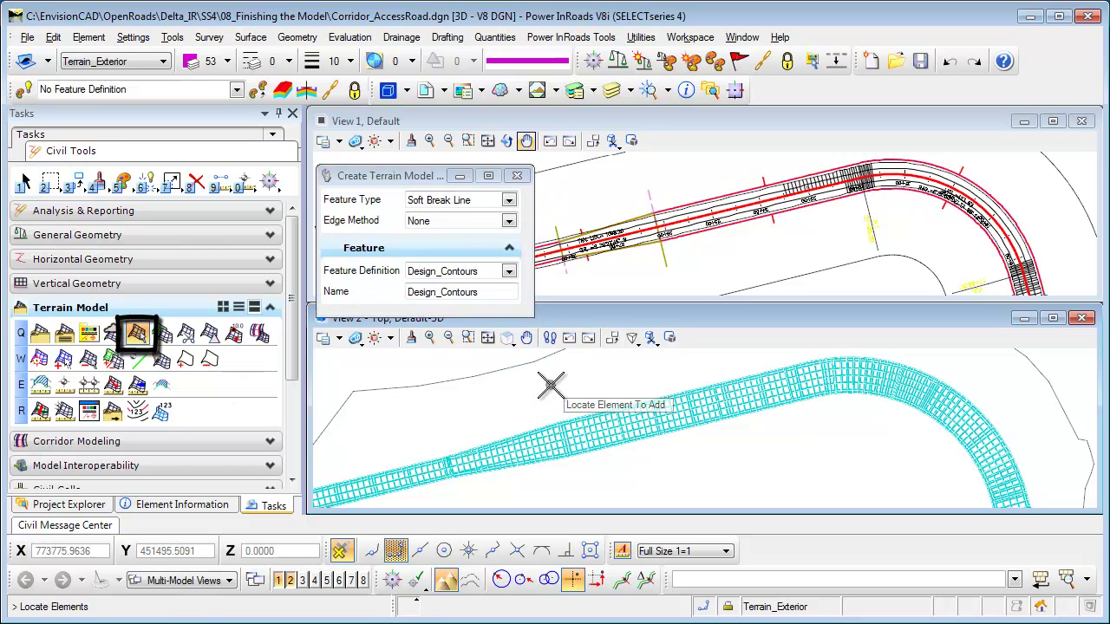
left_click(619, 423)
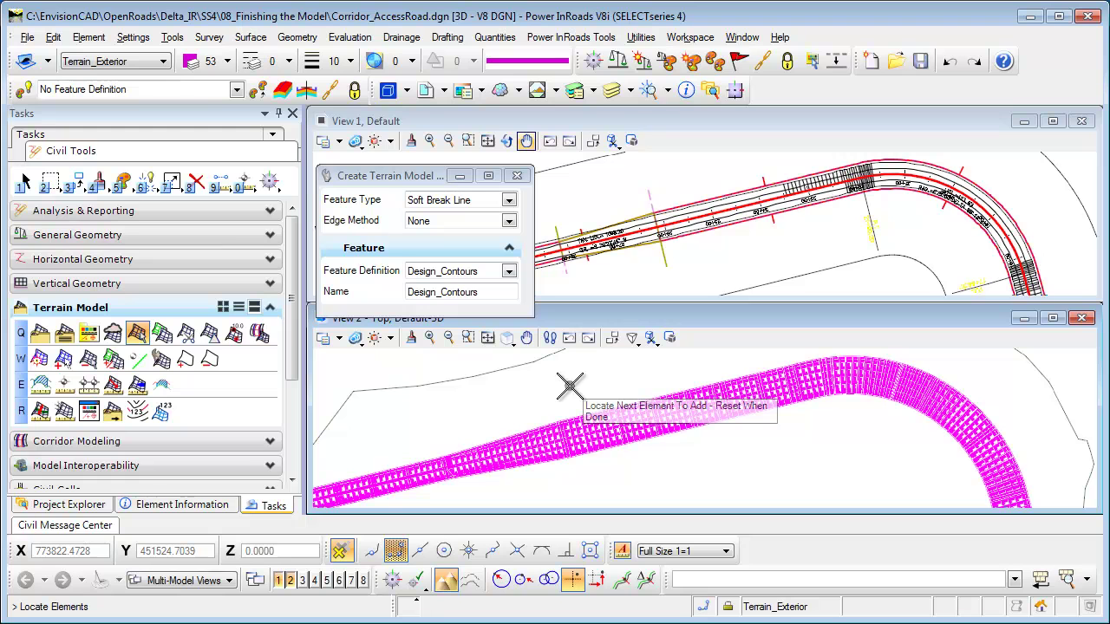
right_click(571, 387)
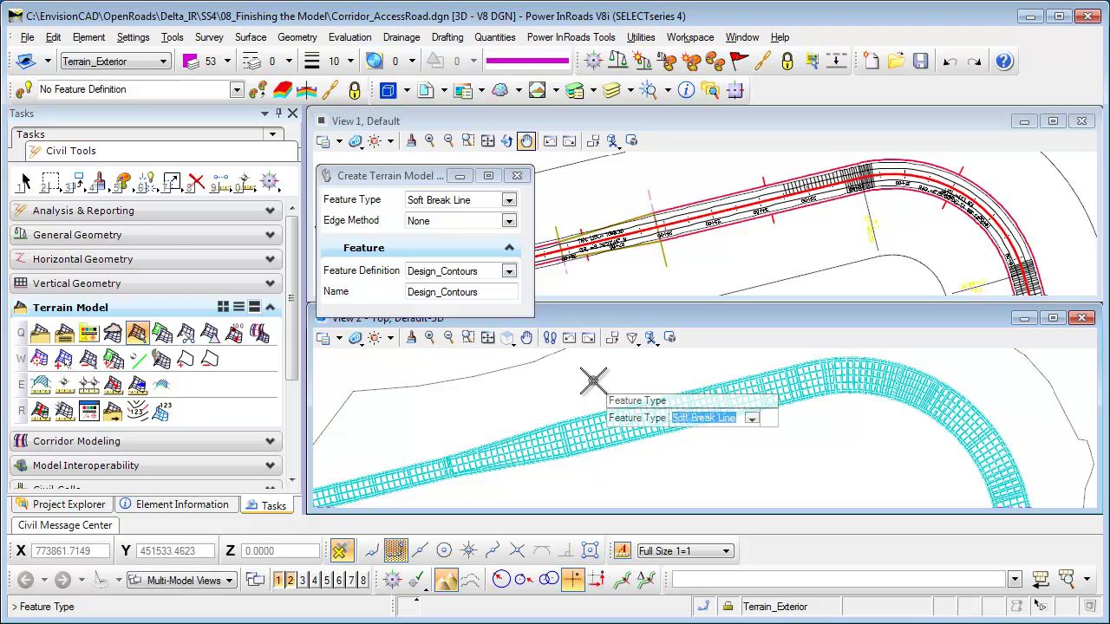
left_click(593, 380)
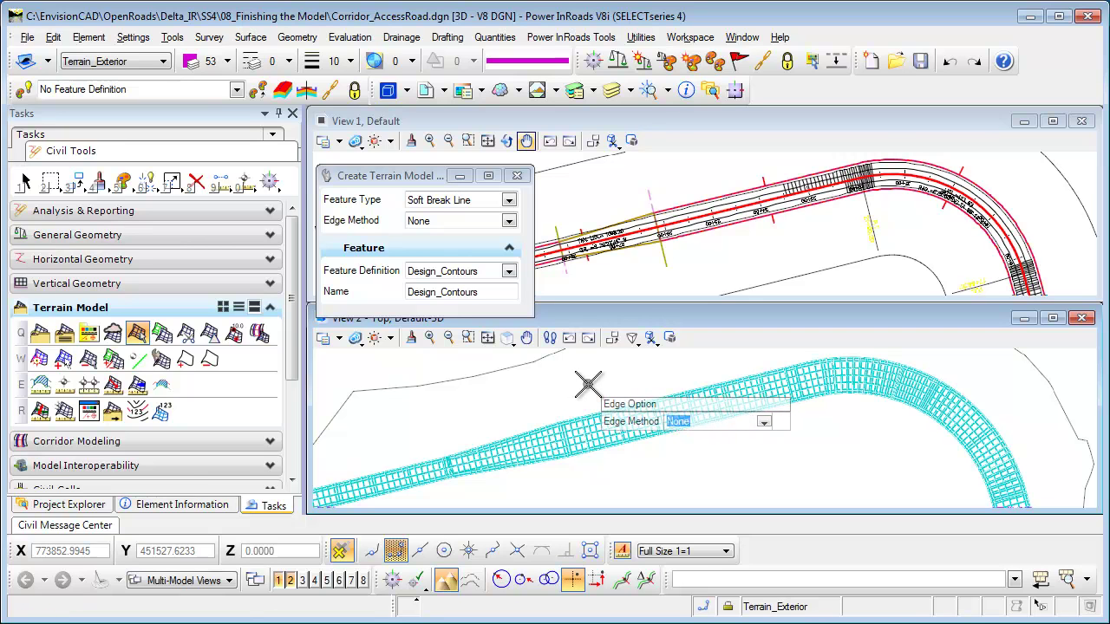
left_click(587, 384)
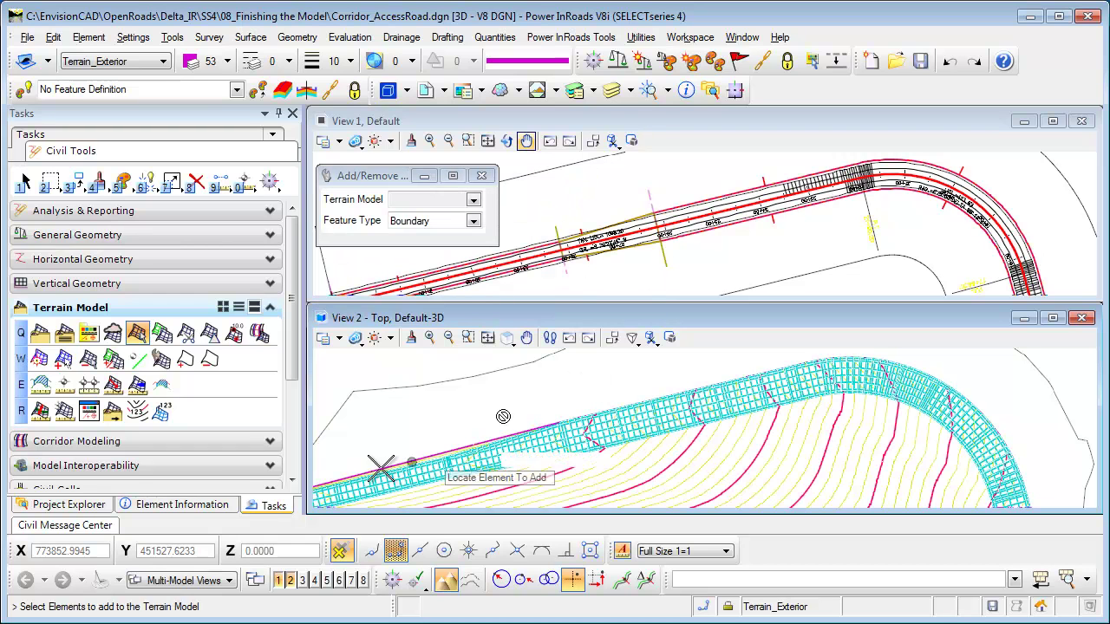
left_click(90, 506)
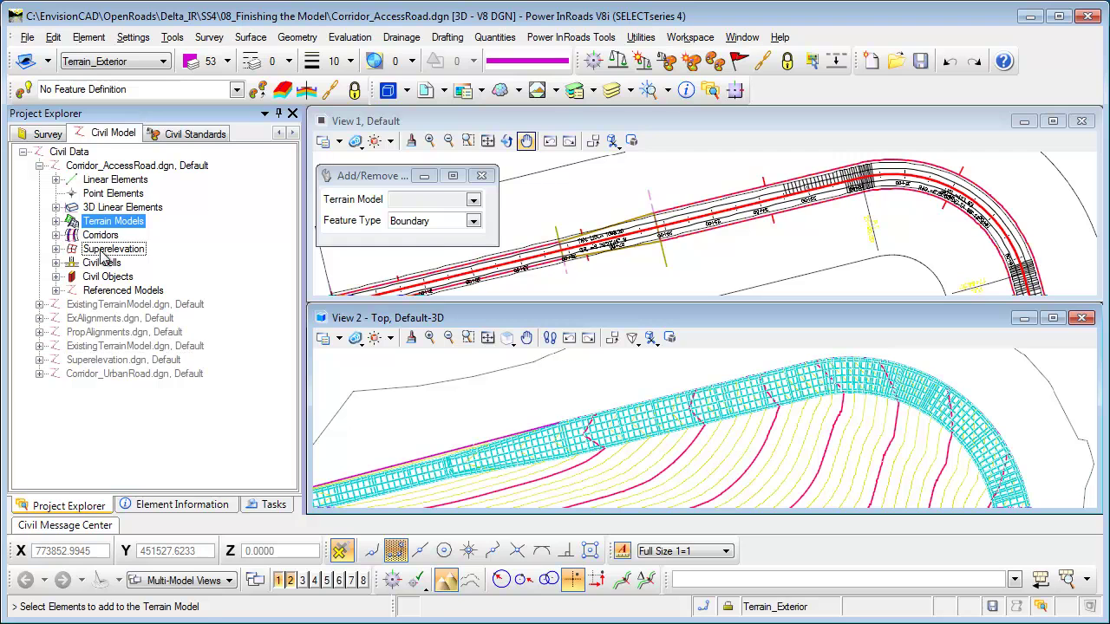
left_click(56, 221)
left_click(129, 236)
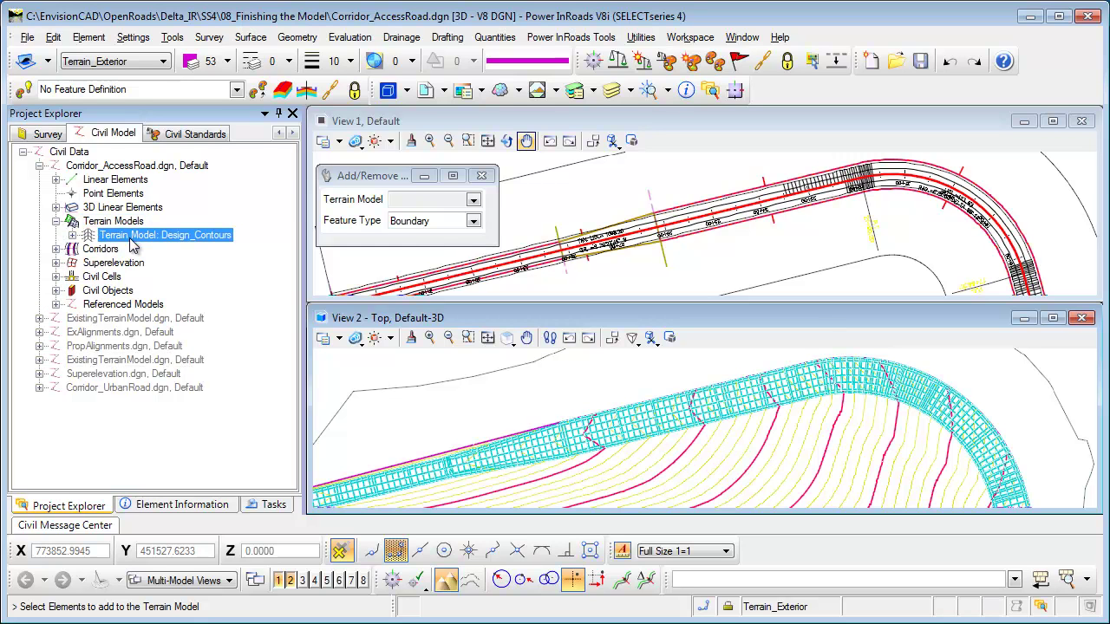
scroll(575, 478, "down", 3)
middle_click_drag(575, 477, 685, 475)
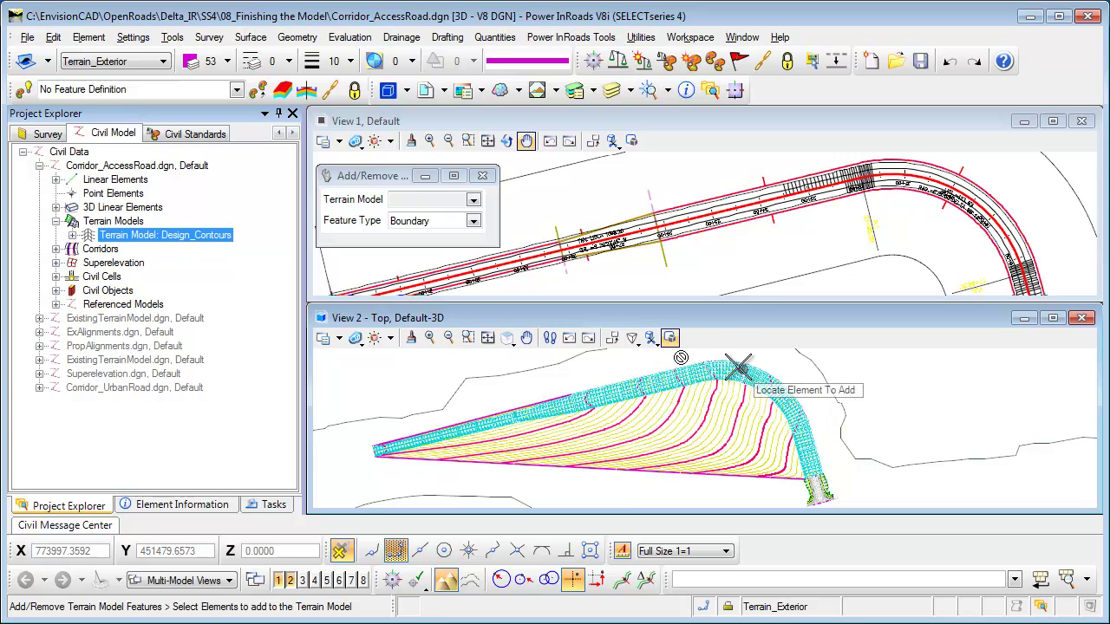
scroll(729, 362, "up", 3)
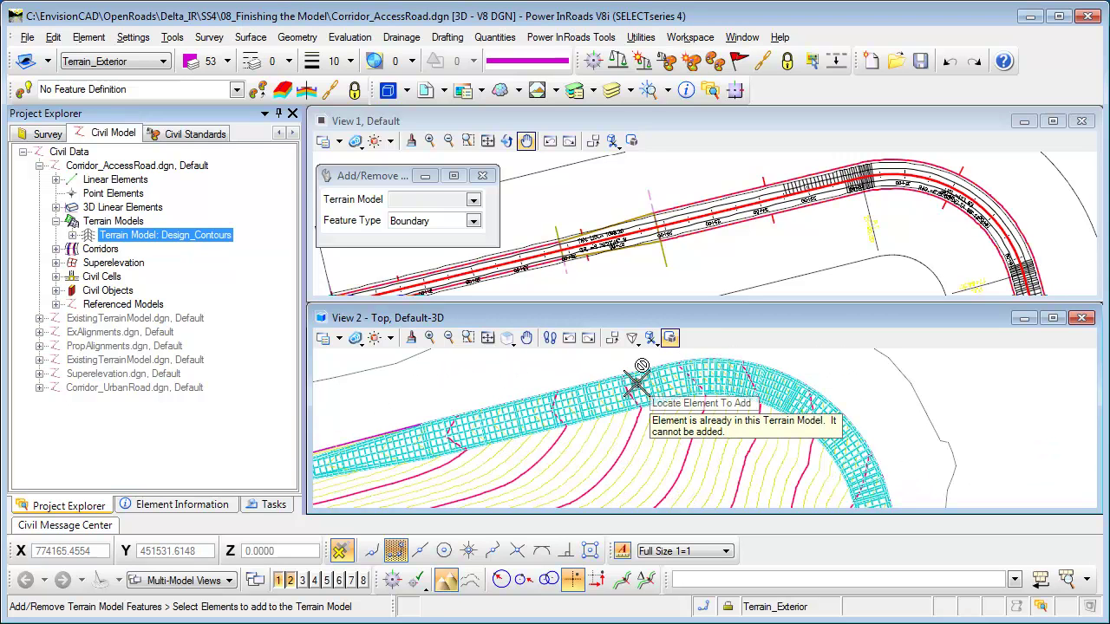
left_click(273, 505)
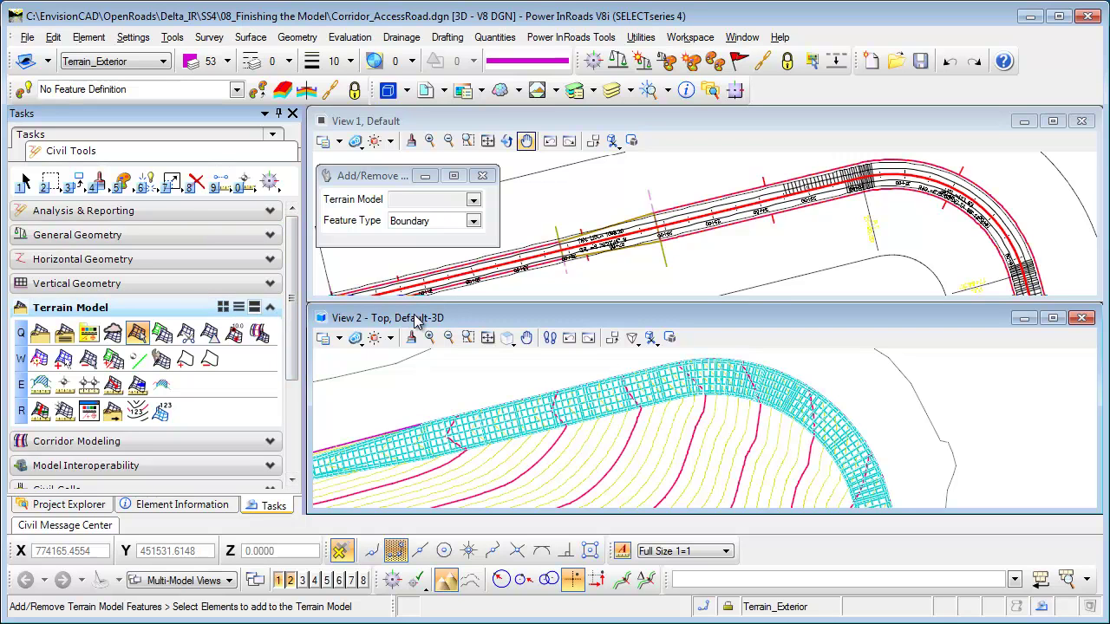
- Return to the top-level task list and make 3D View 2 the active view
left_click(113, 139)
left_click(85, 243)
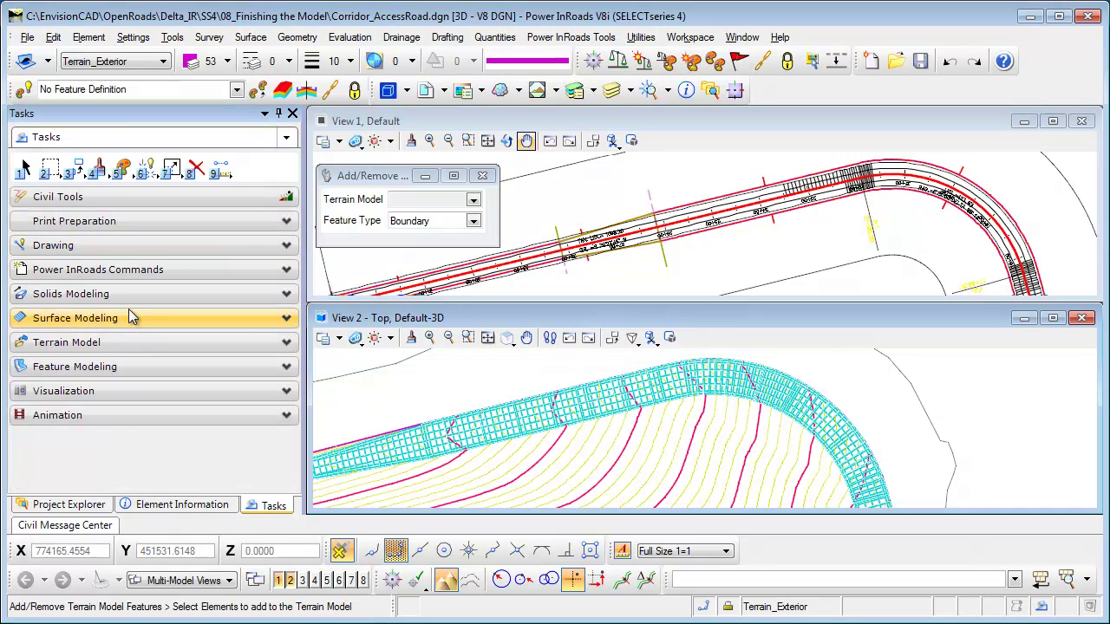
left_click(396, 121)
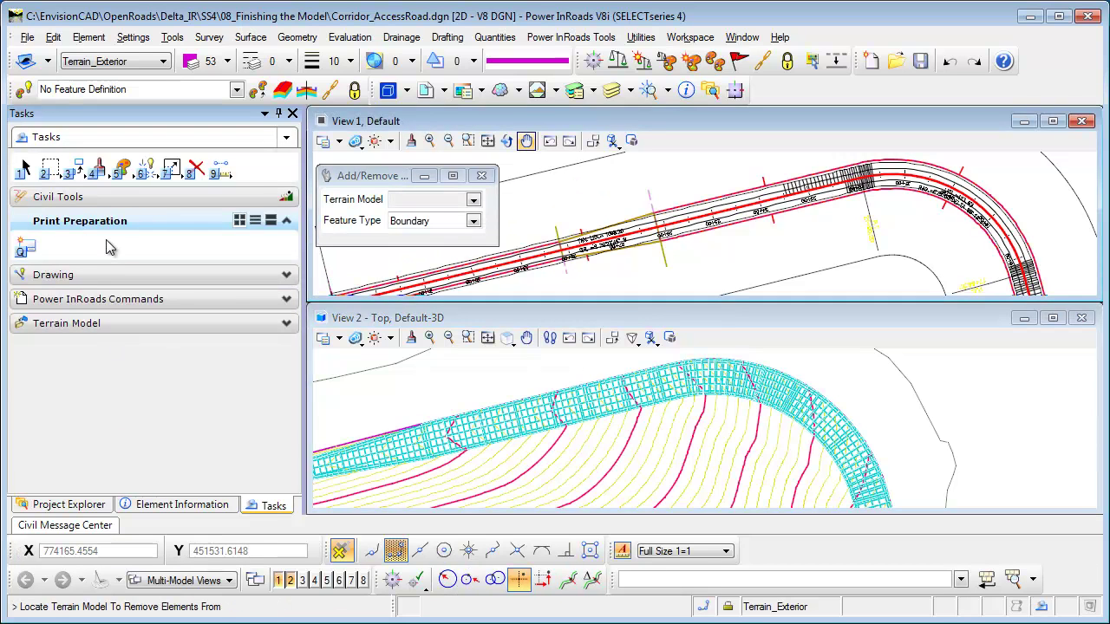
left_click(479, 317)
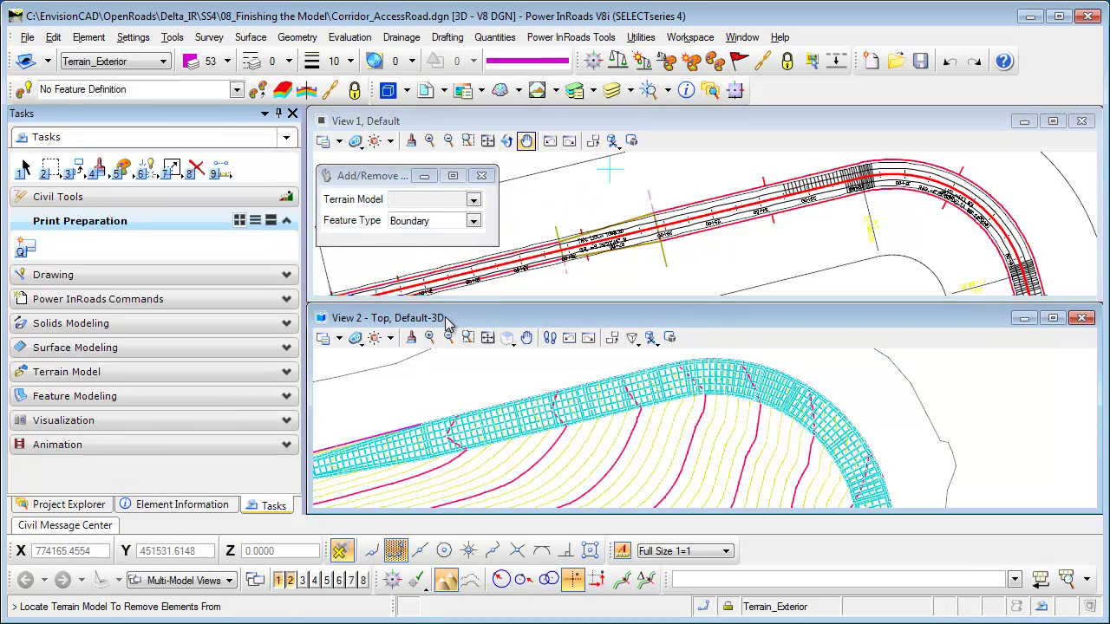
- Expand Surface Modeling and bring up the Mesh Utilities tools
left_click(114, 347)
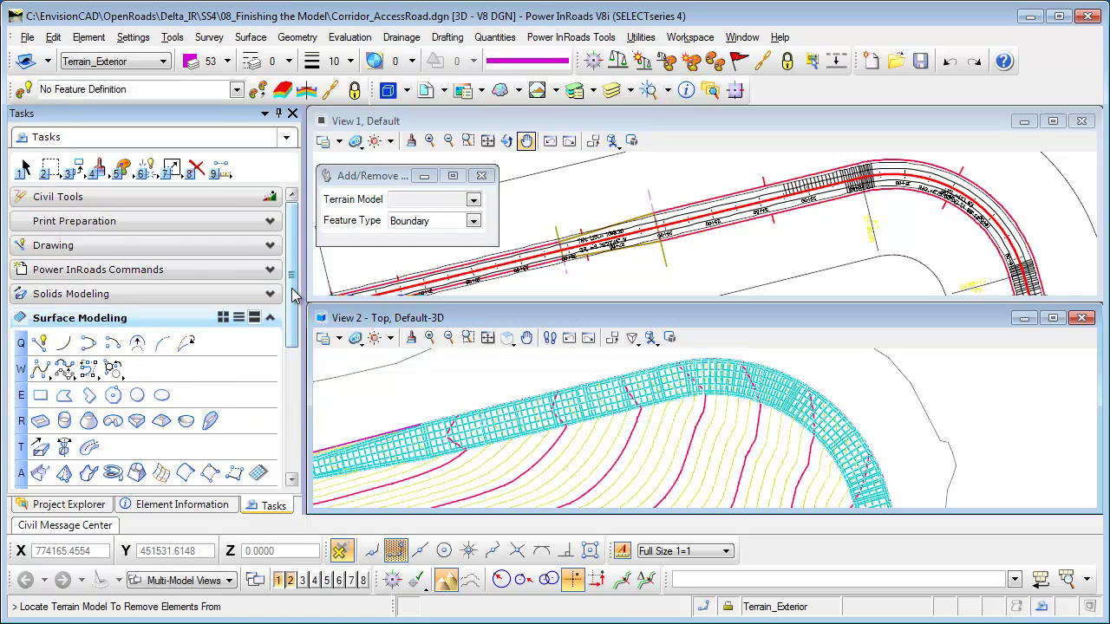
left_click_drag(292, 292, 292, 431)
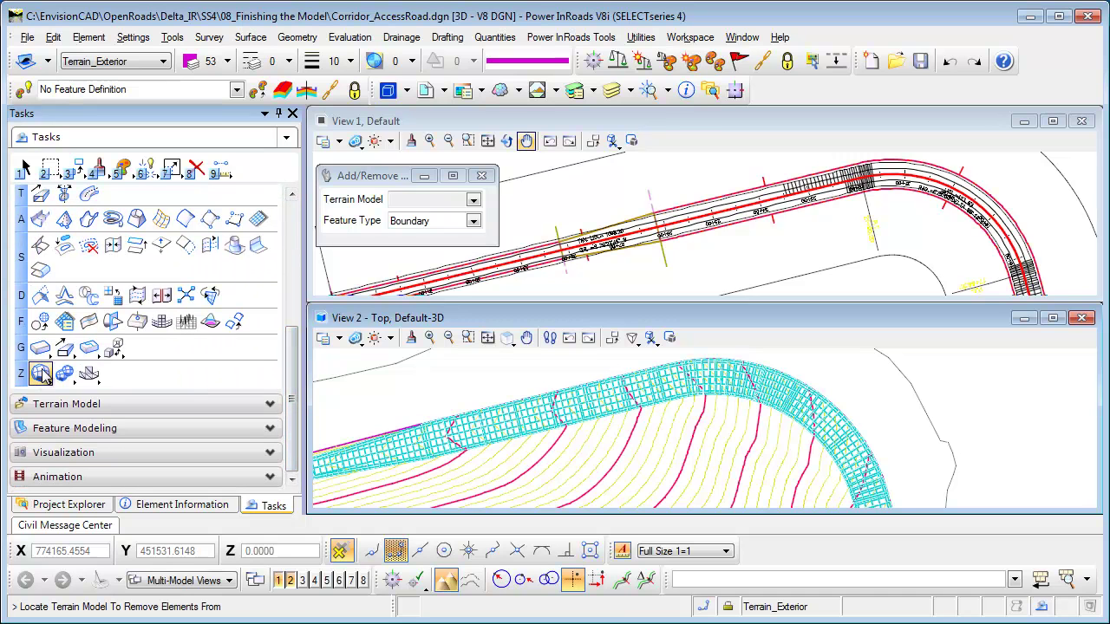
left_click(88, 373)
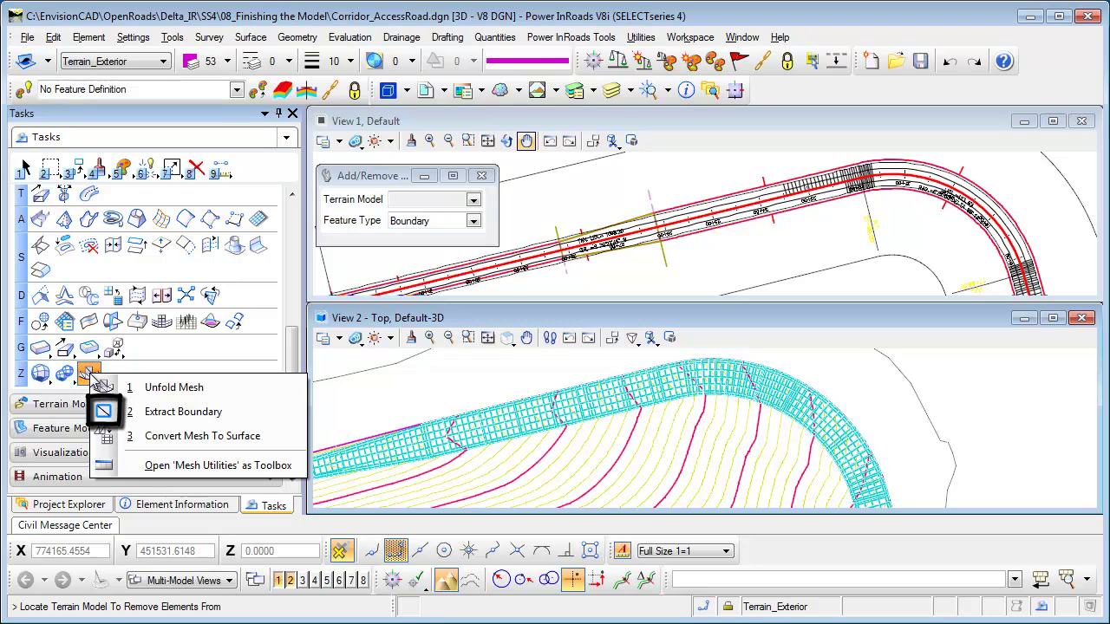
- Extract the corridor top mesh's outer boundaries as line strings
left_click(184, 411)
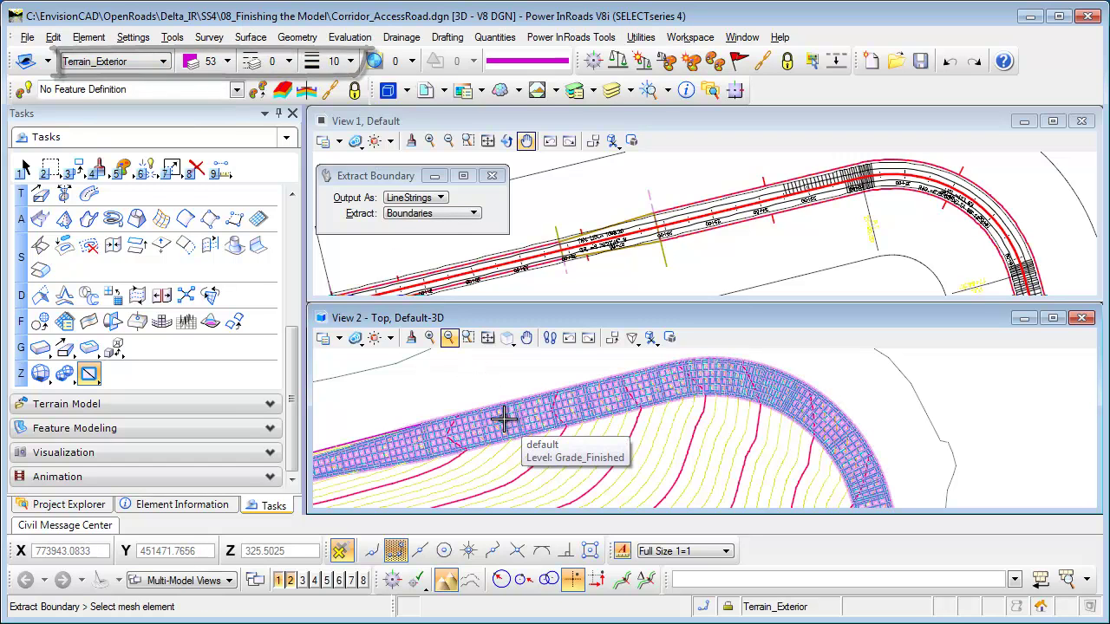
left_click(504, 419)
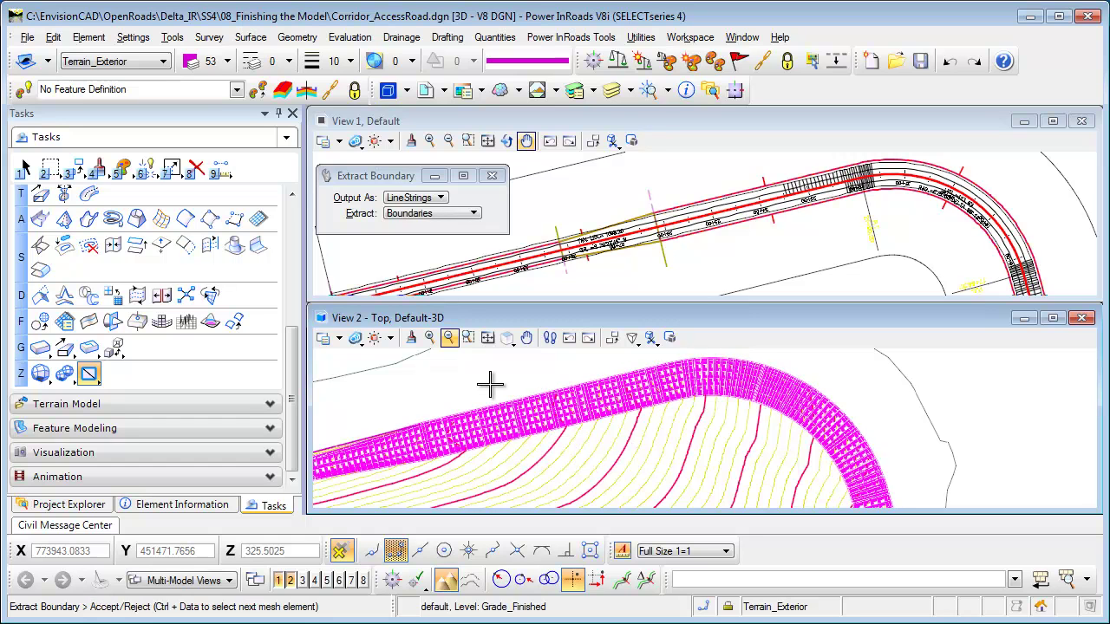
left_click(490, 384)
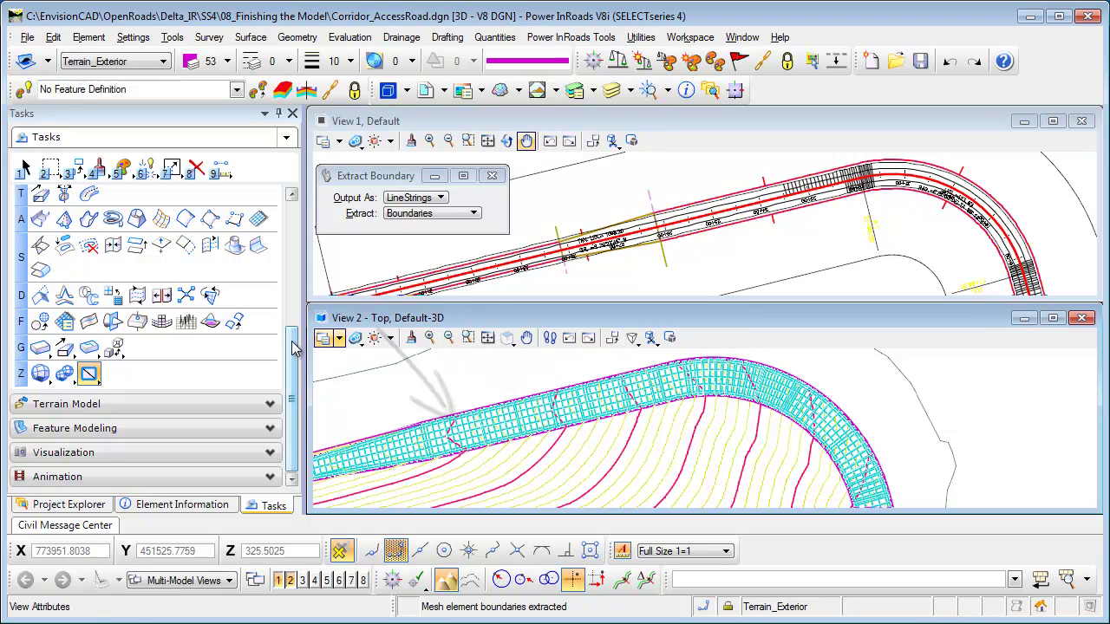
left_click_drag(292, 341, 292, 218)
left_click(78, 198)
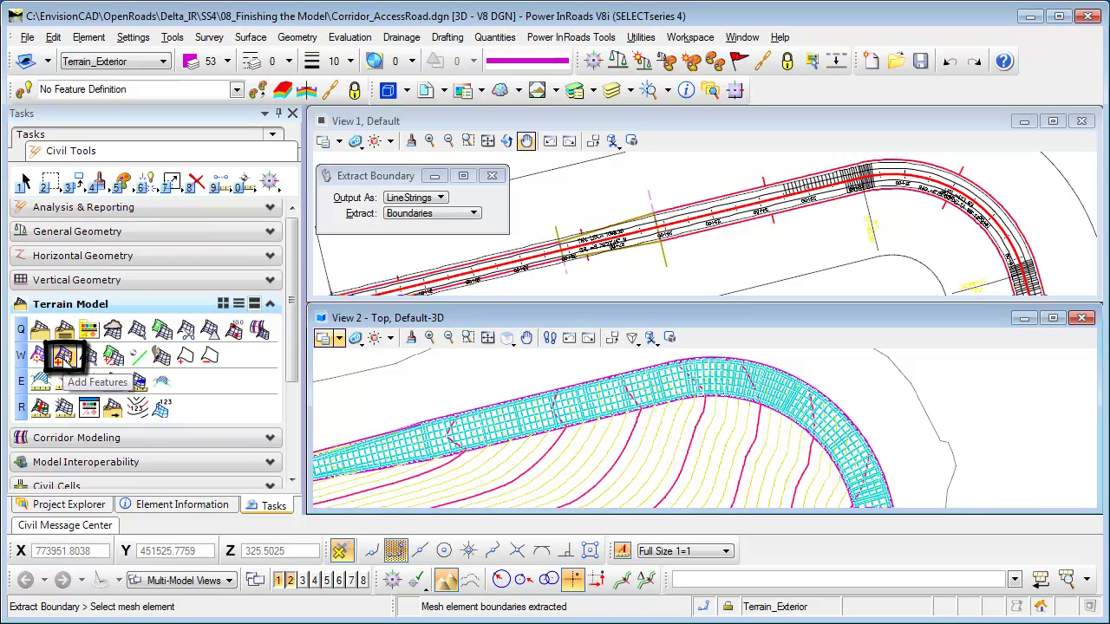
- Add the extracted Terrain_Exterior line string to Design_Contours as a Boundary feature
left_click(64, 359)
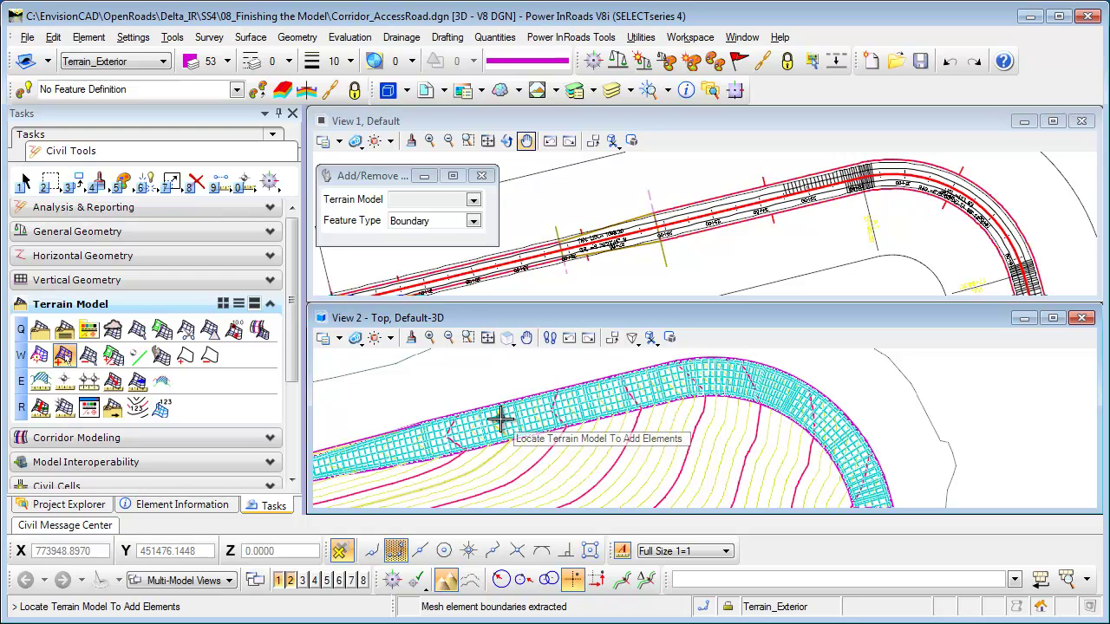
left_click(513, 414)
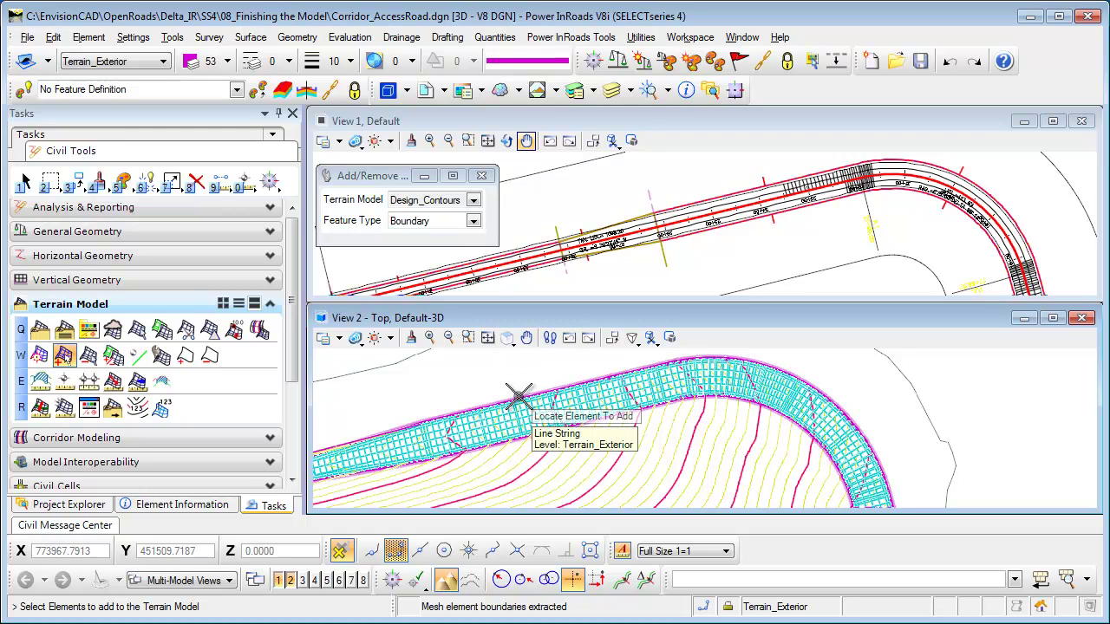
left_click(519, 397)
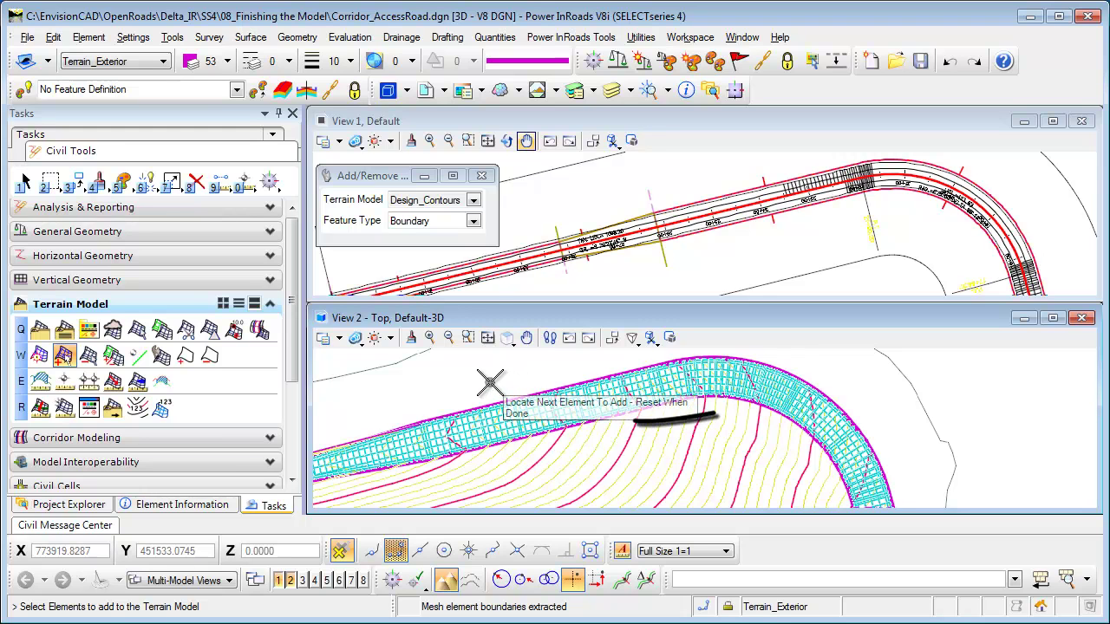
right_click(490, 382)
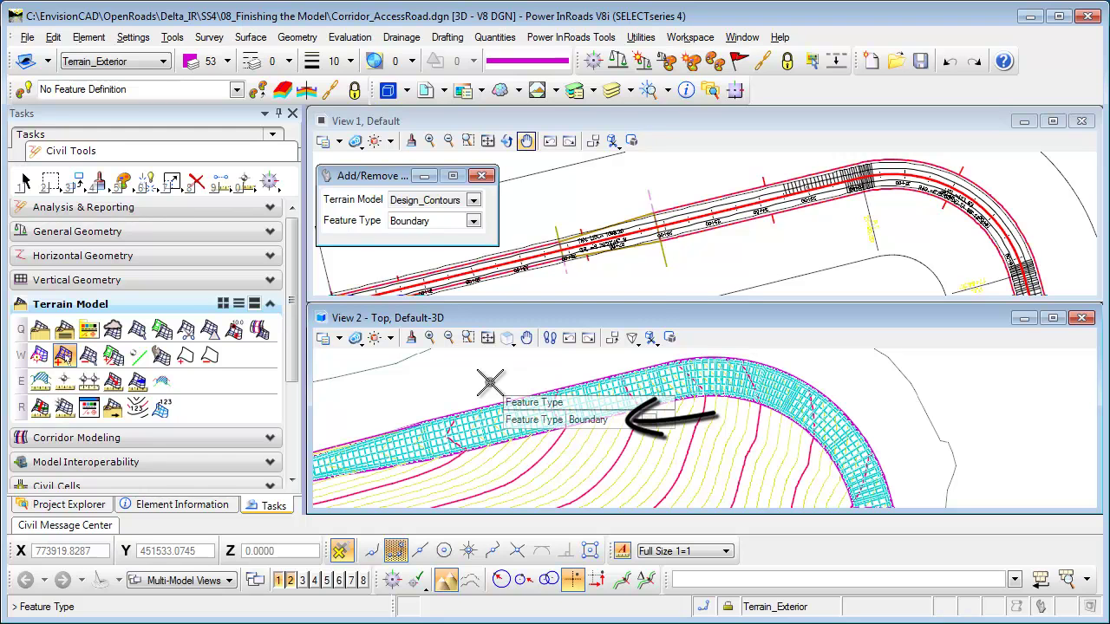
left_click(490, 382)
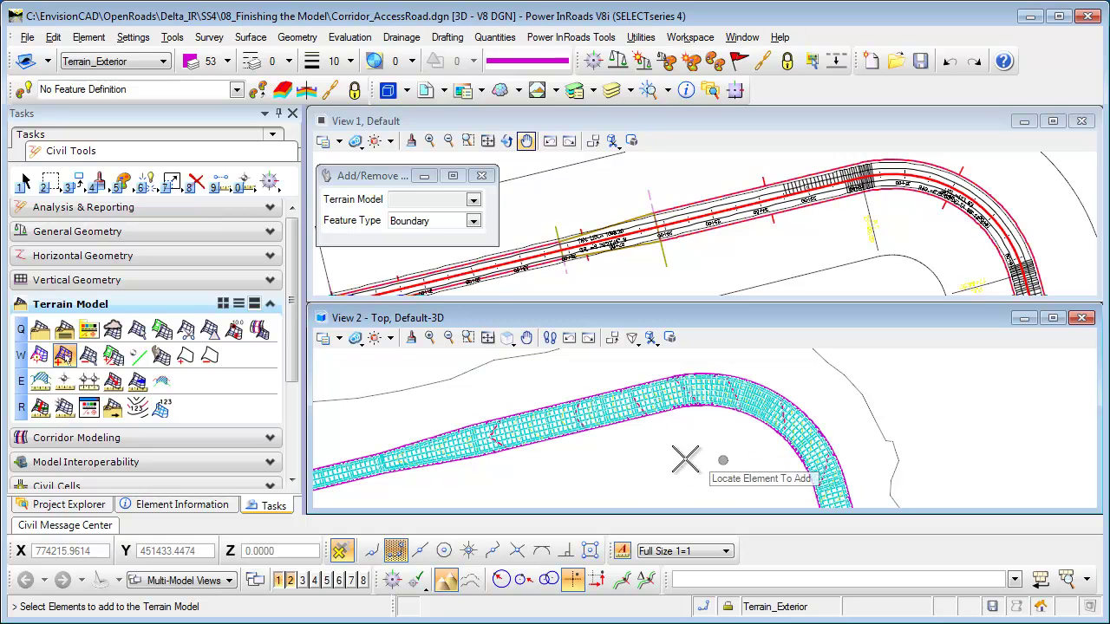
- Set the Design_Contours terrain's Contours display to Off and zoom to check the mesh edge
left_click(525, 425)
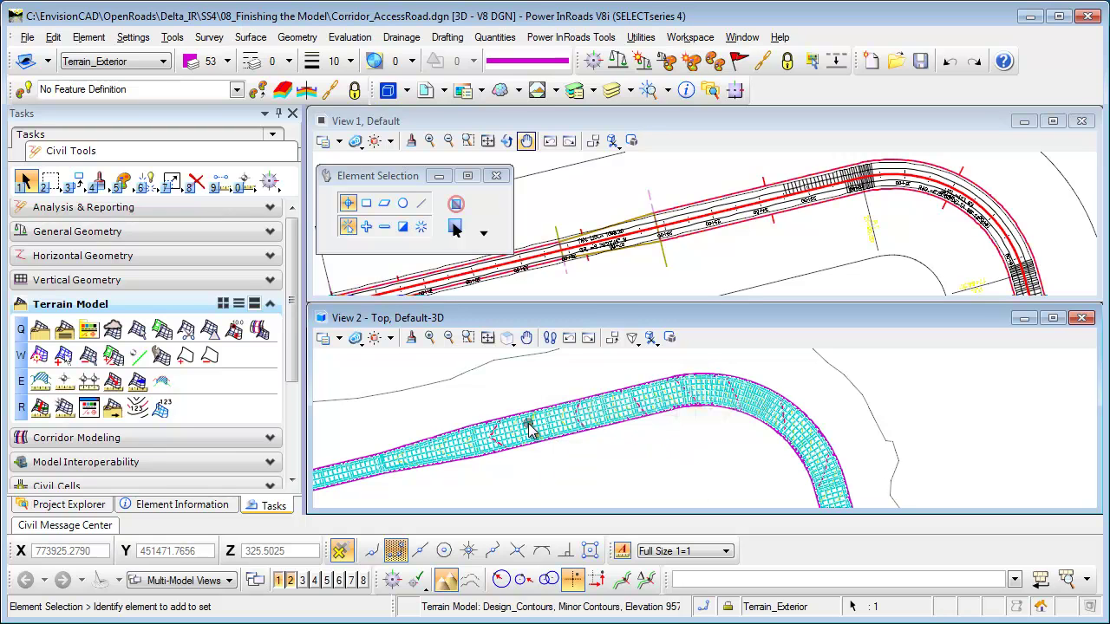
left_click(539, 428)
left_click(547, 425)
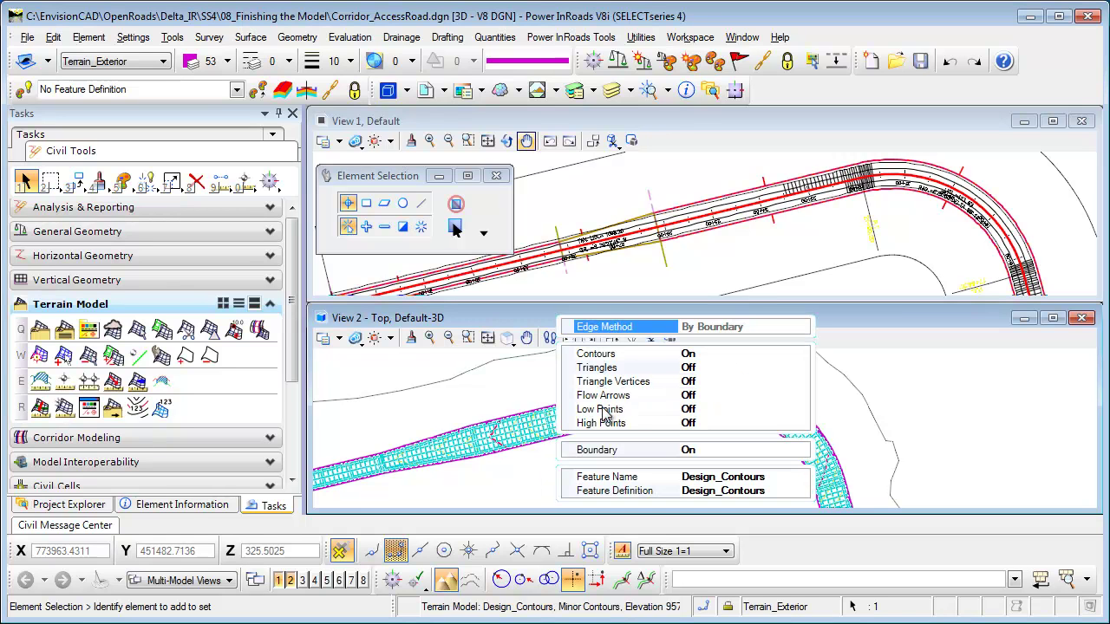
left_click(612, 355)
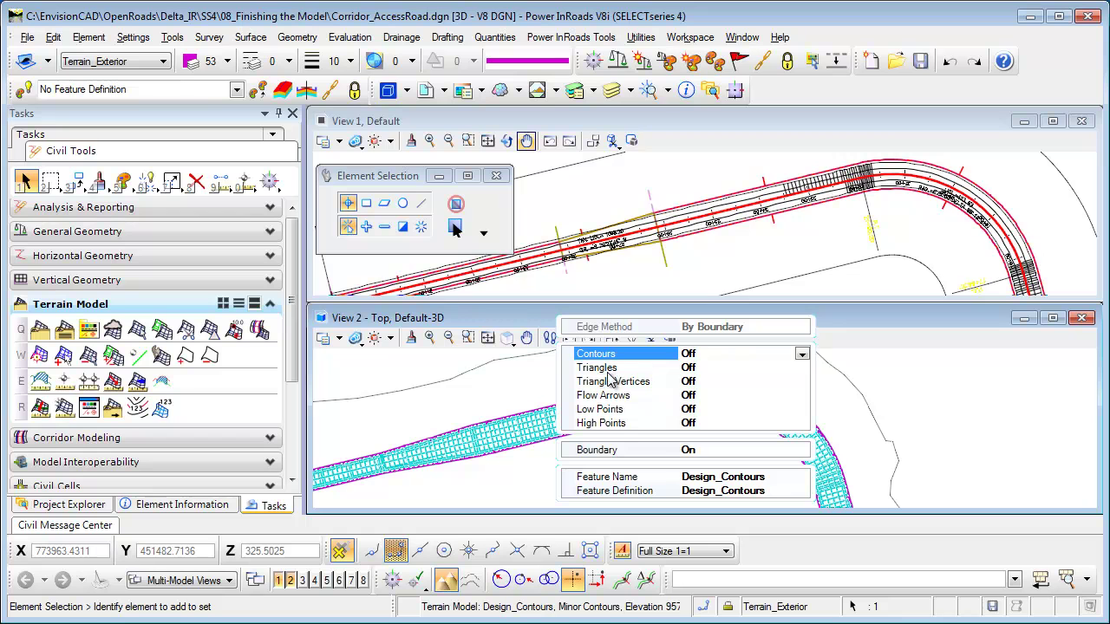
double_click(612, 368)
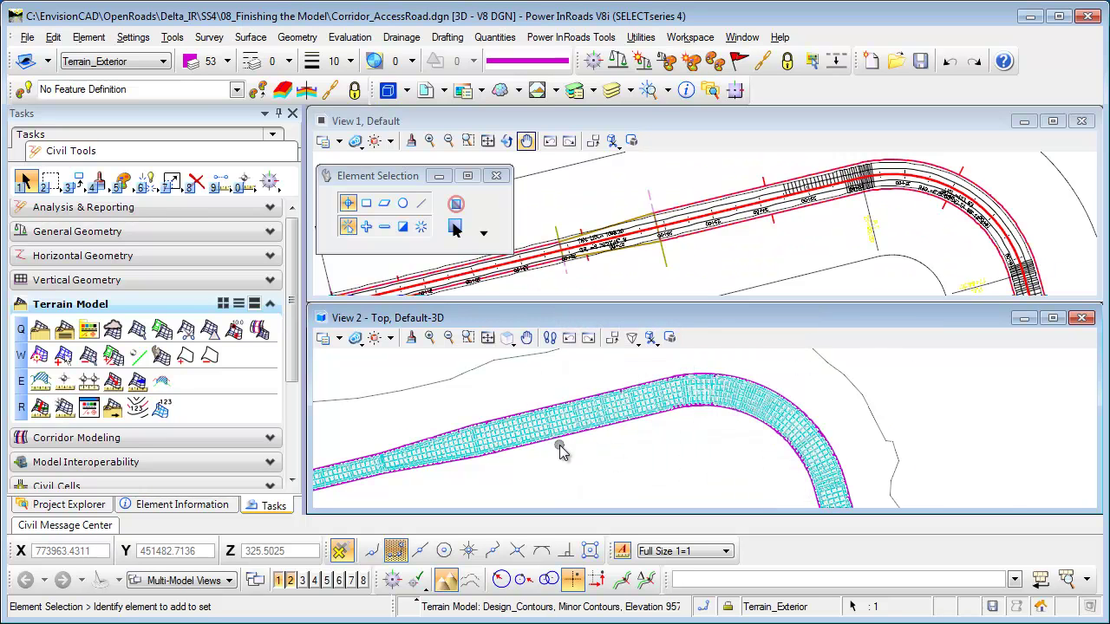
scroll(563, 428, "up", 4)
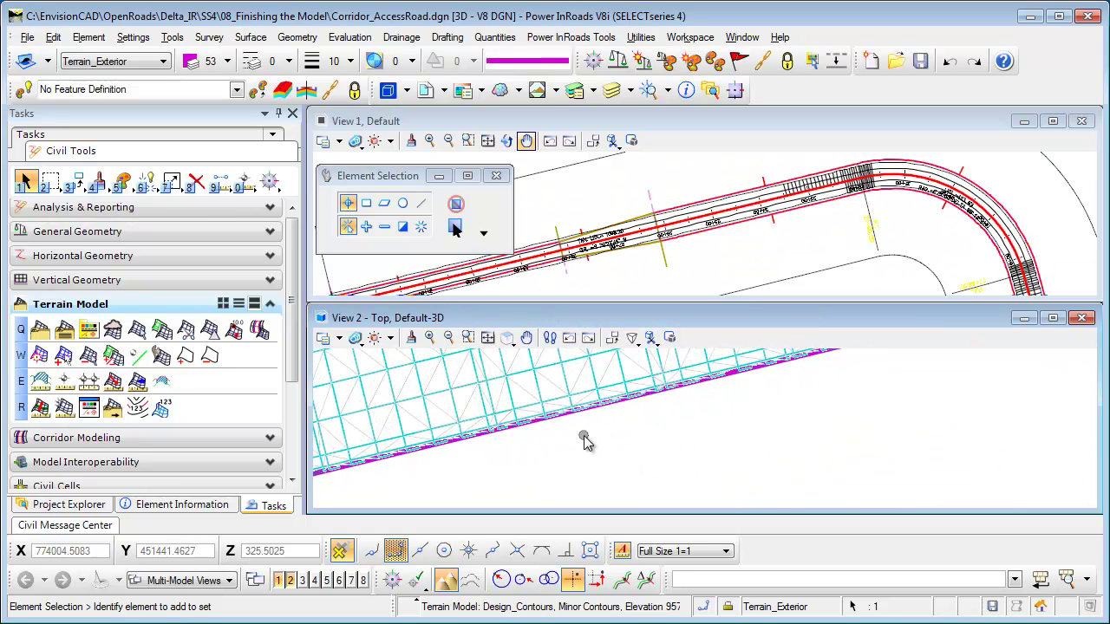
scroll(589, 447, "down", 2)
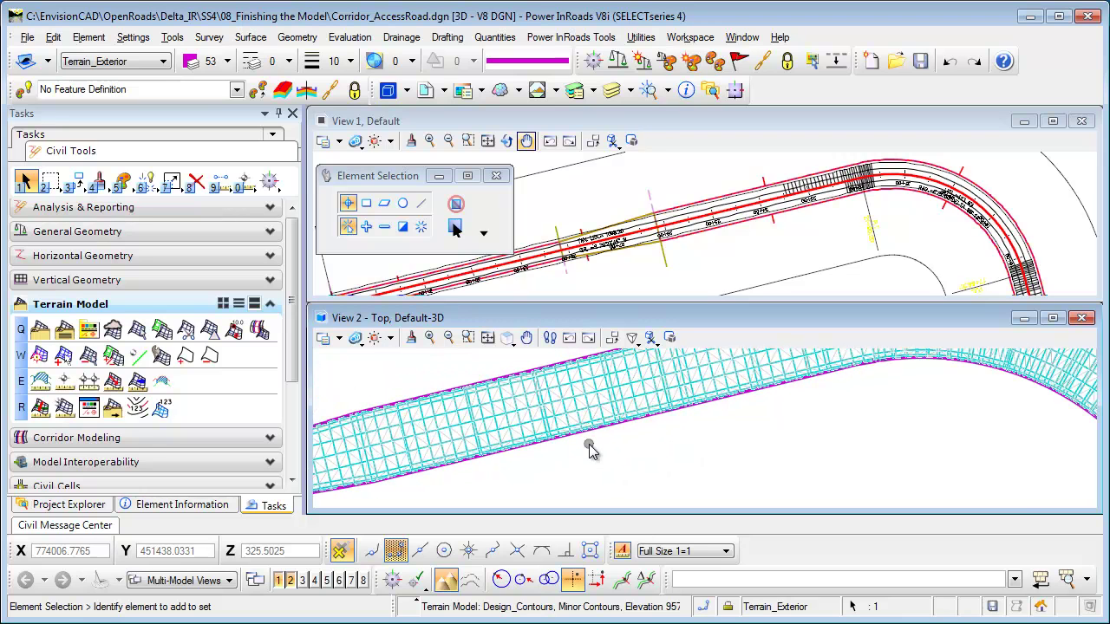